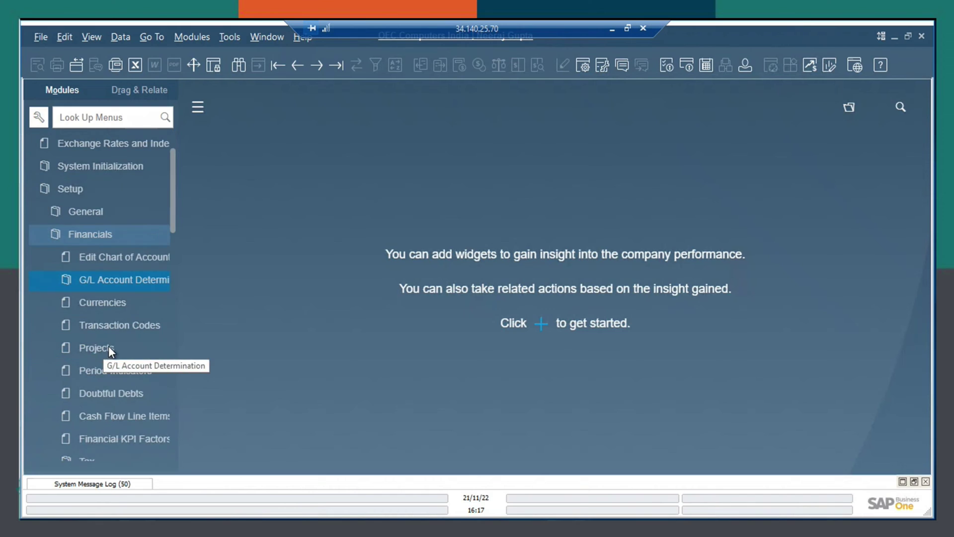
- Open the Tax Codes setup and enter code CGST1 with the description "Central Goods& Service tax"
scroll(139, 350, down, 2)
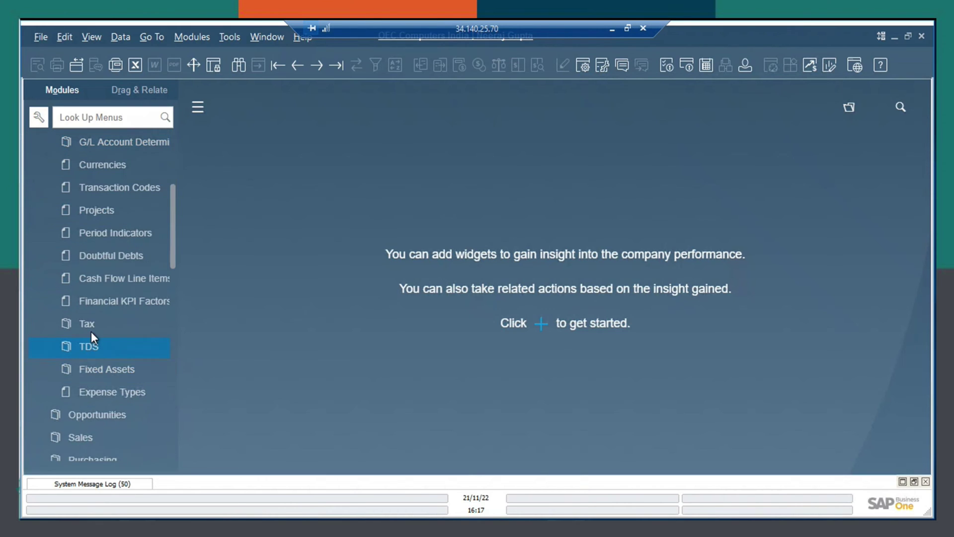
click(87, 324)
click(115, 368)
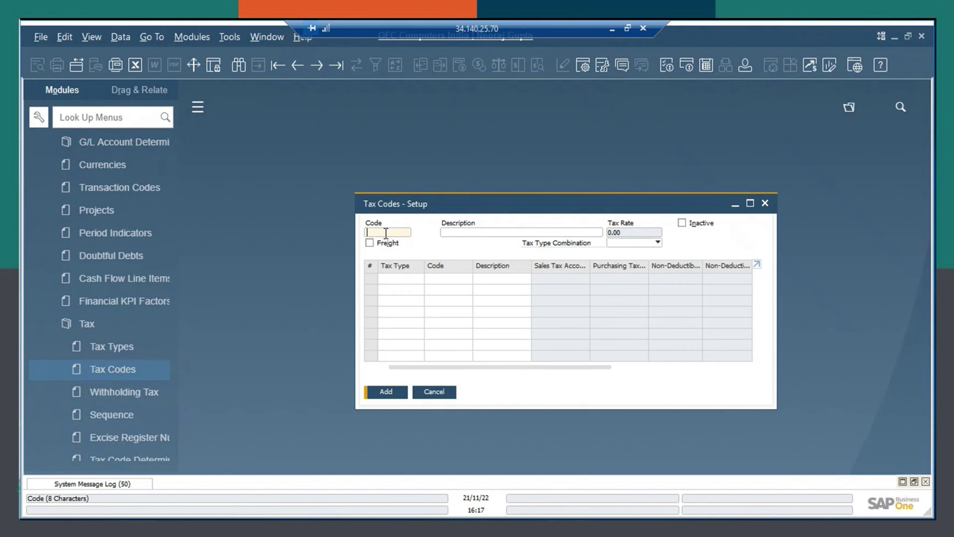
text(CGST1)
click(550, 231)
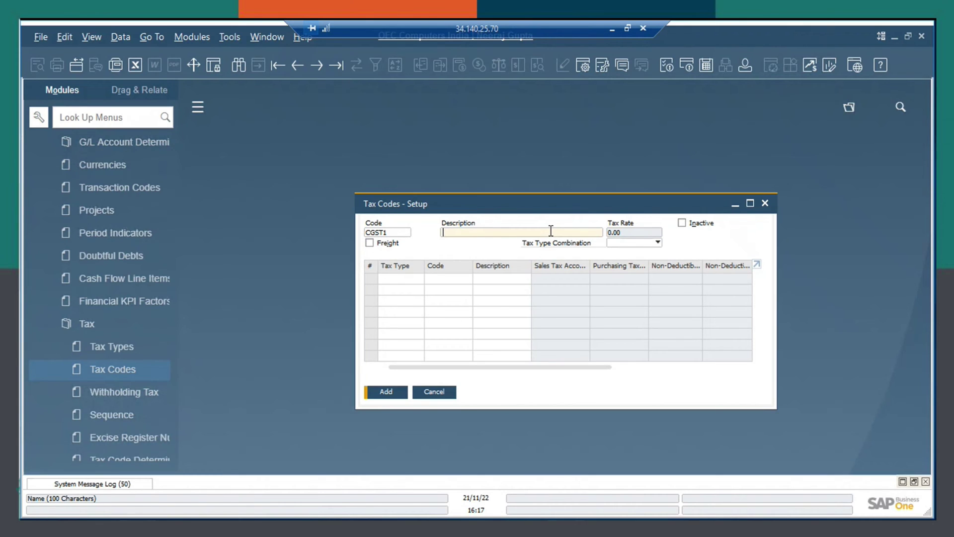
text(Central Goods& Service tax)
- Define a new tax type combination with code CGST1 and description "Central Goods& Service tax"
click(644, 243)
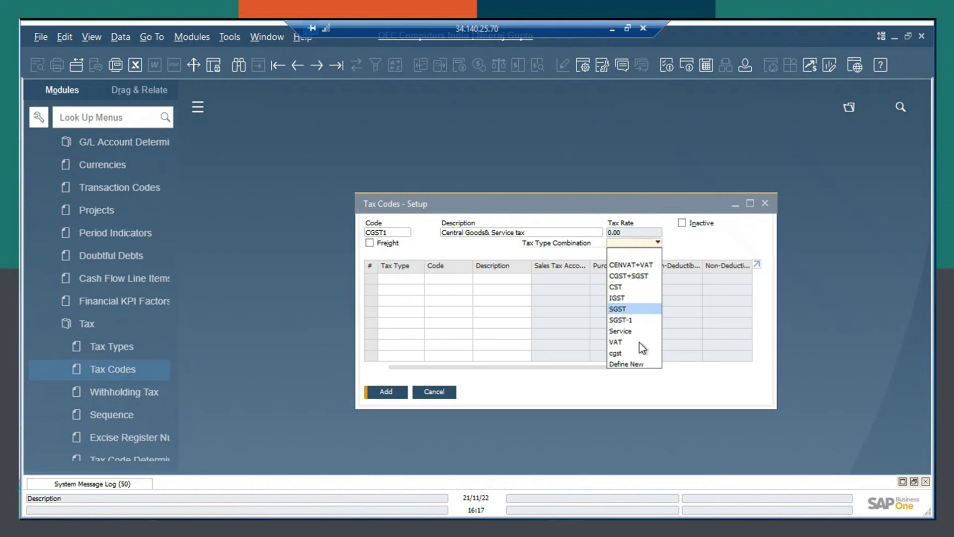
click(634, 364)
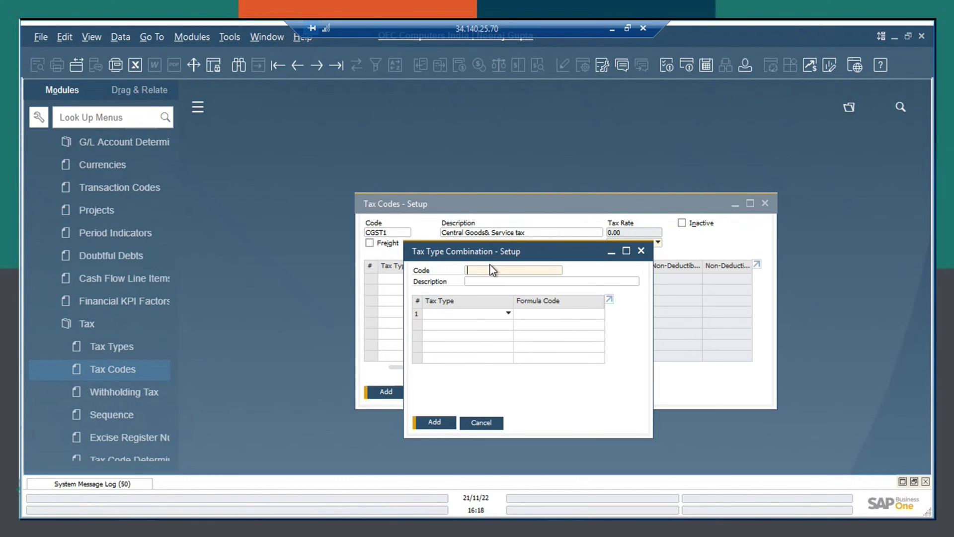
text(CGST1)
click(511, 282)
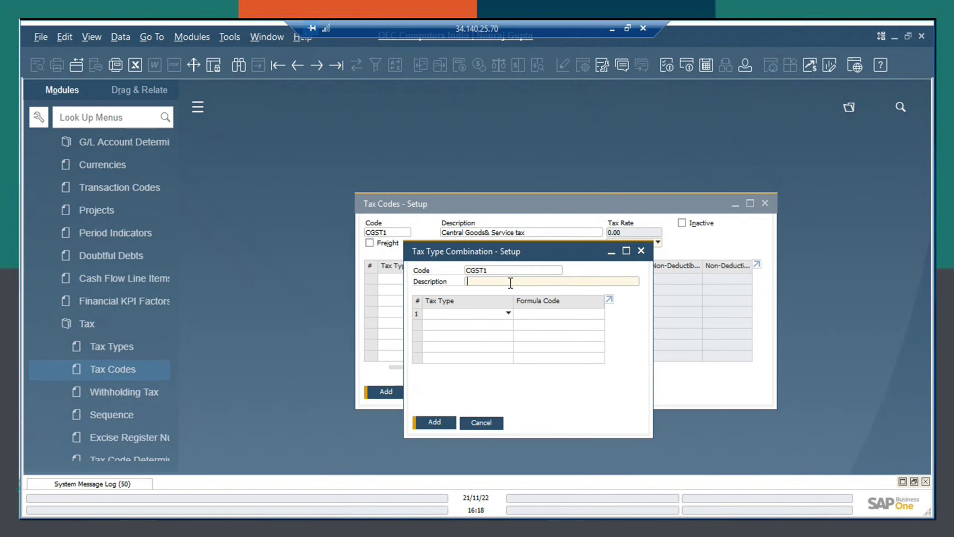
text(Central Goods)
key(BackSpace)
text(& Service tax)
- Set the combination's first tax type to sys_CGST and start a new tax formula for its formula code
click(508, 315)
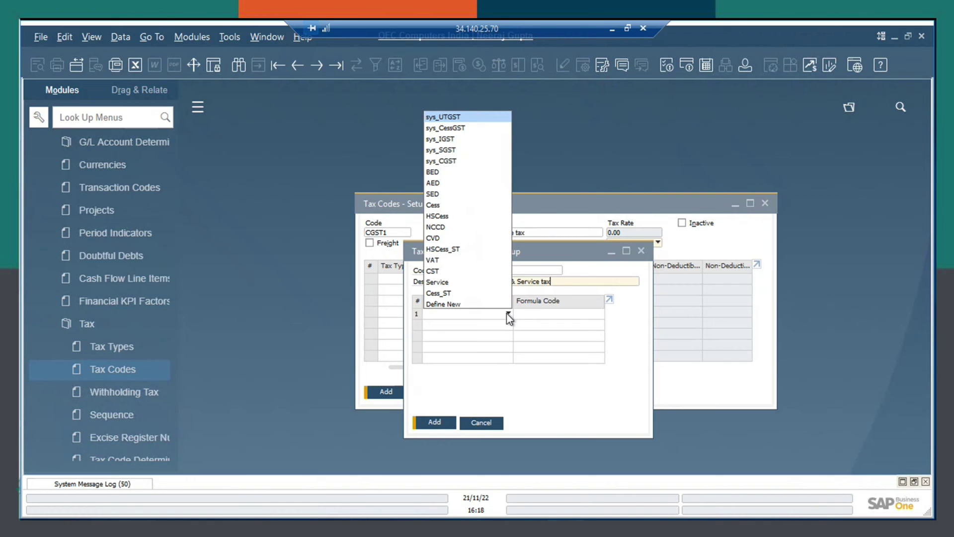
click(462, 162)
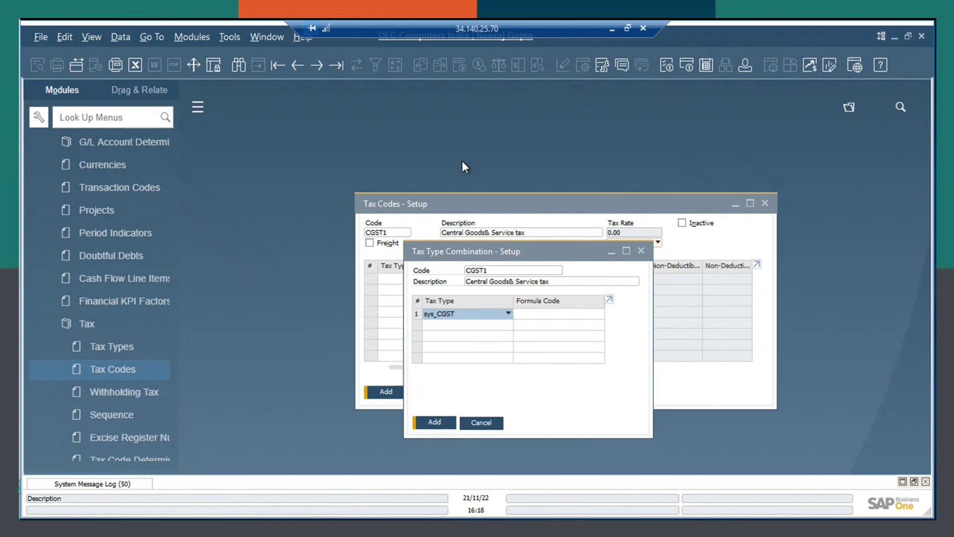
click(546, 313)
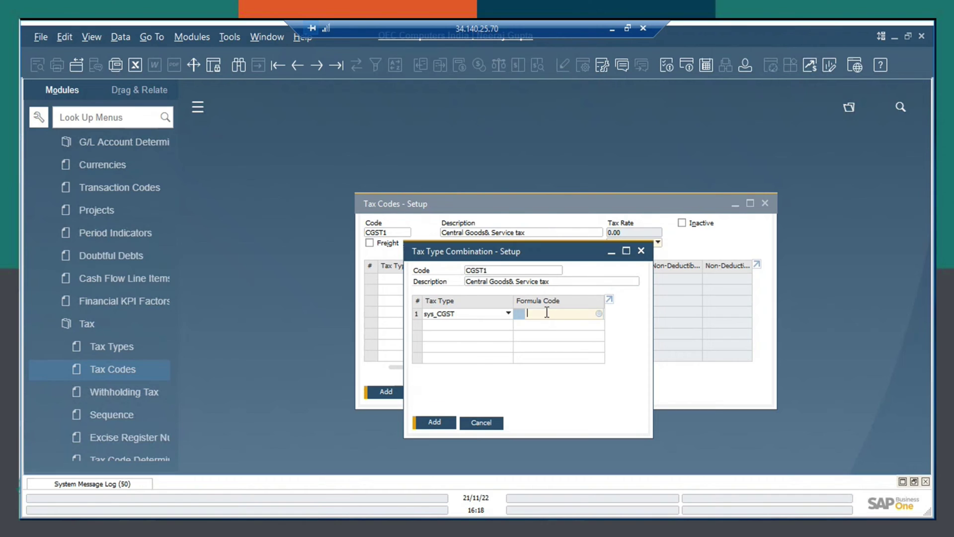
click(599, 314)
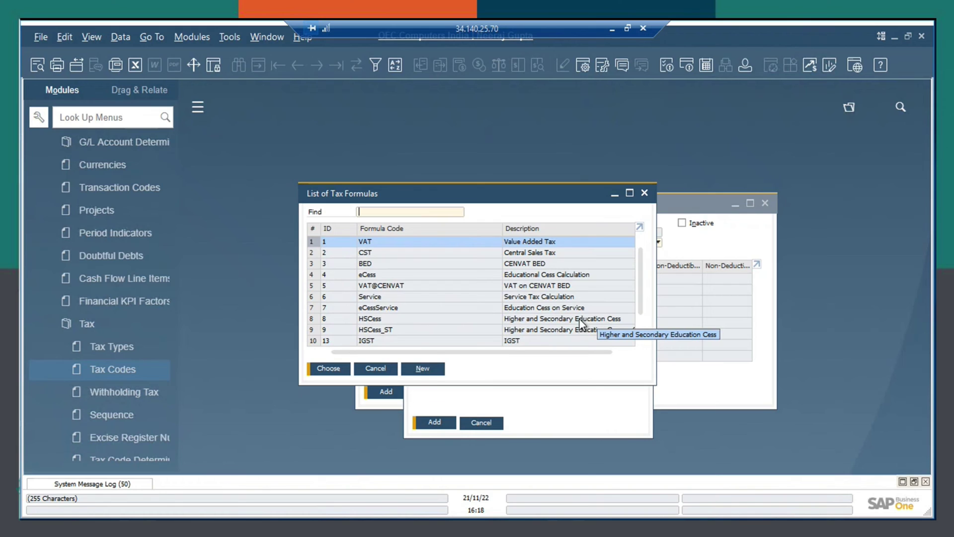
click(422, 368)
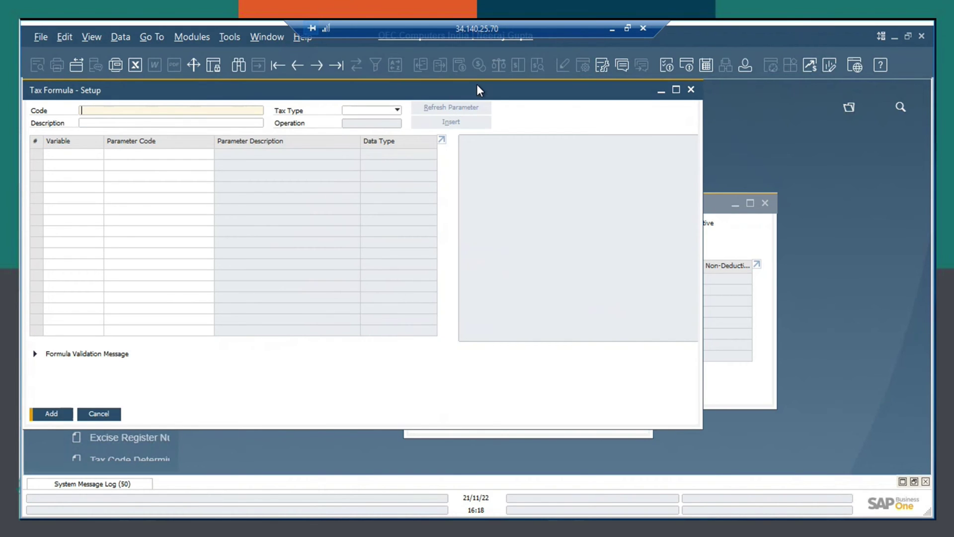
- Find Tax Formula setup by searching for "Tax for", open a second window and display the existing SGST-1 formula for reference
drag(476, 84, 572, 92)
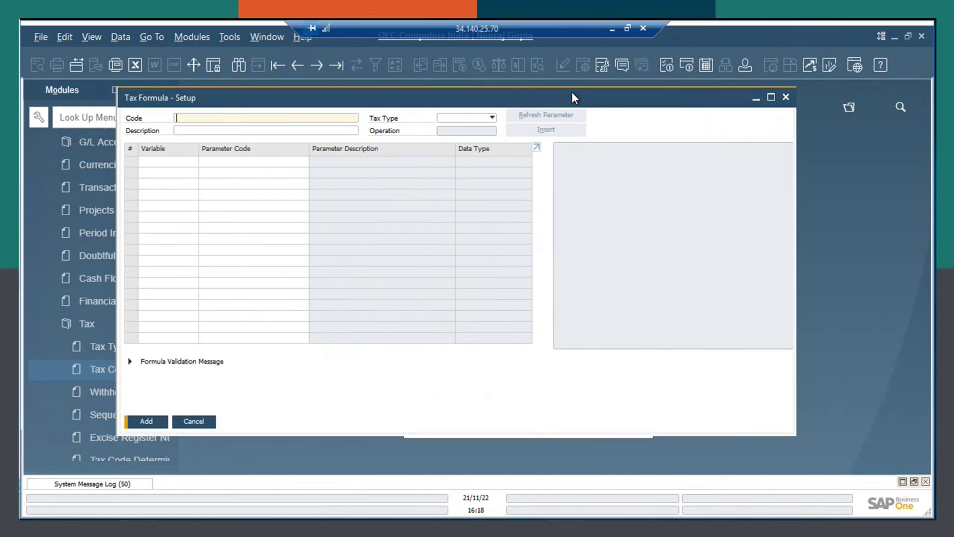
click(77, 116)
text(Ta)
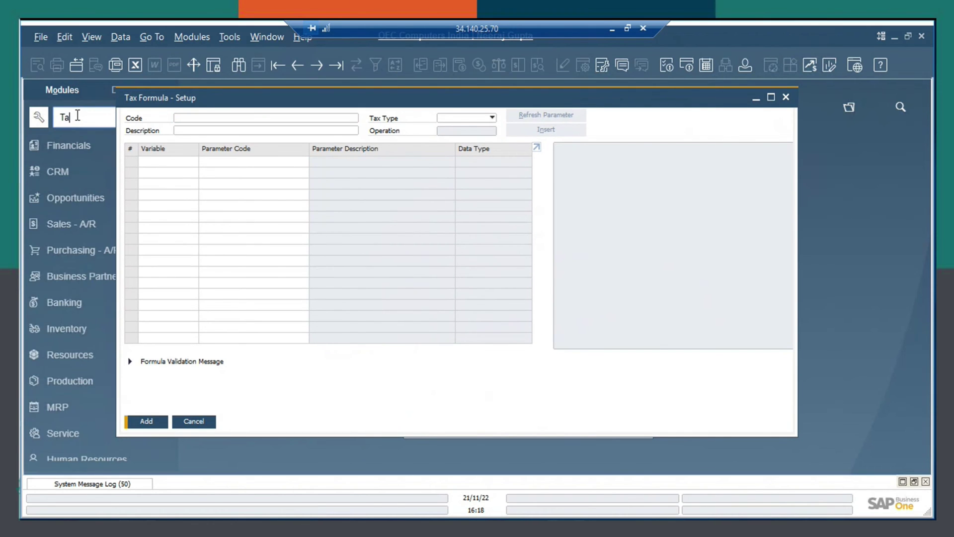
text(x for)
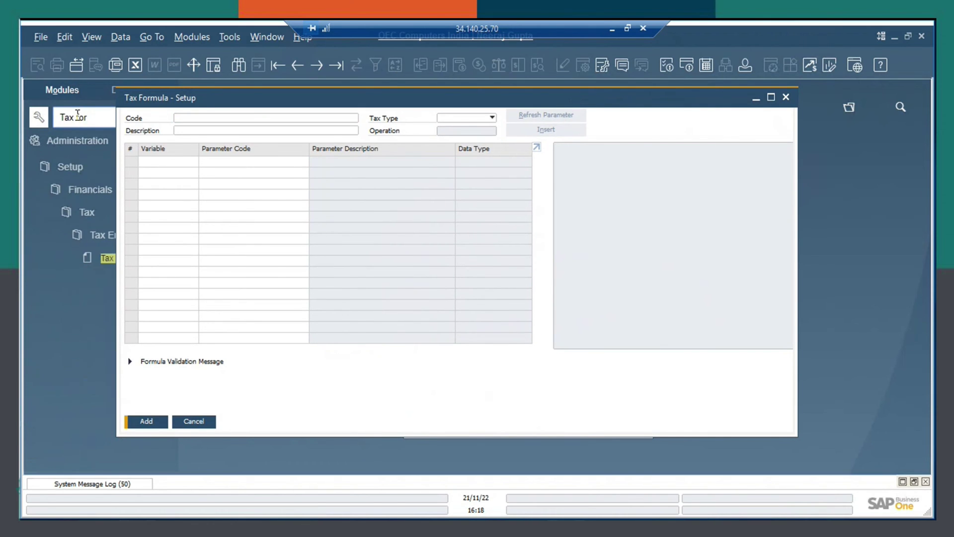
click(91, 258)
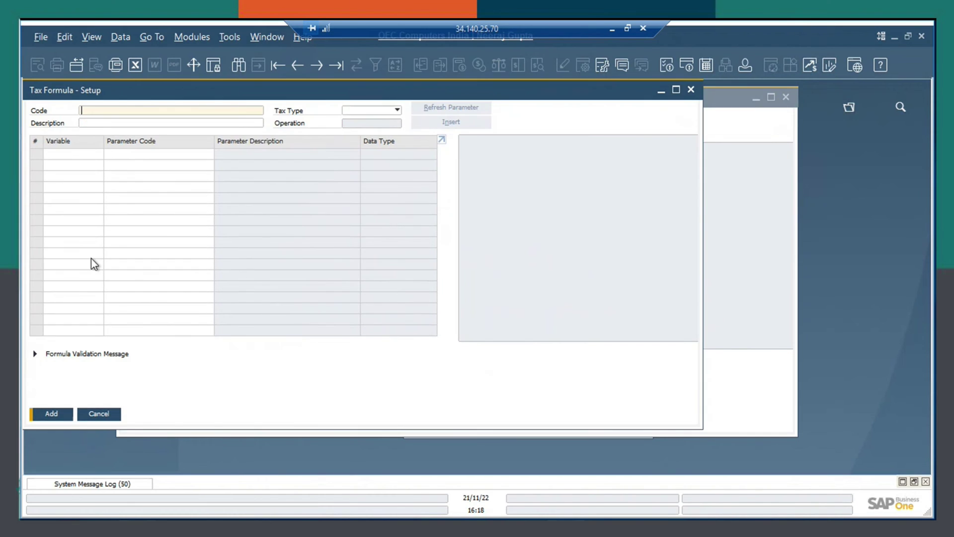
click(296, 68)
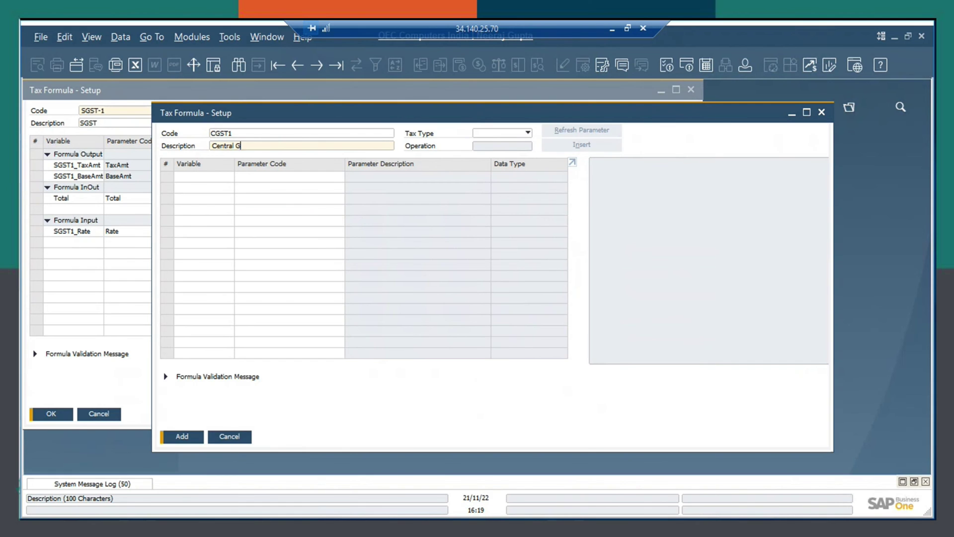
- Complete the CGST1 formula's description as "Central Goods& Service tax" and set its tax type to sys_CGST
text(oods)
key(BackSpace)
text(& Service tax)
drag(358, 117, 376, 143)
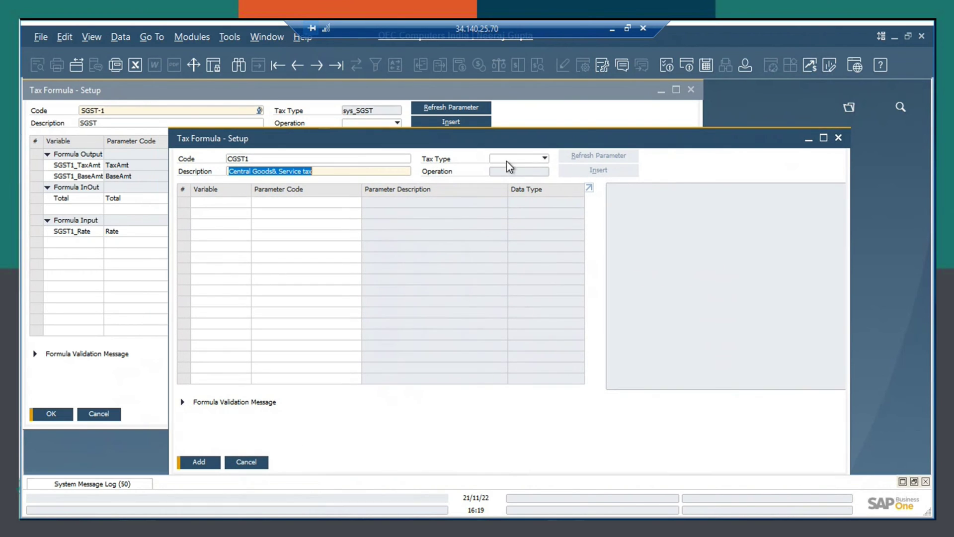
click(536, 161)
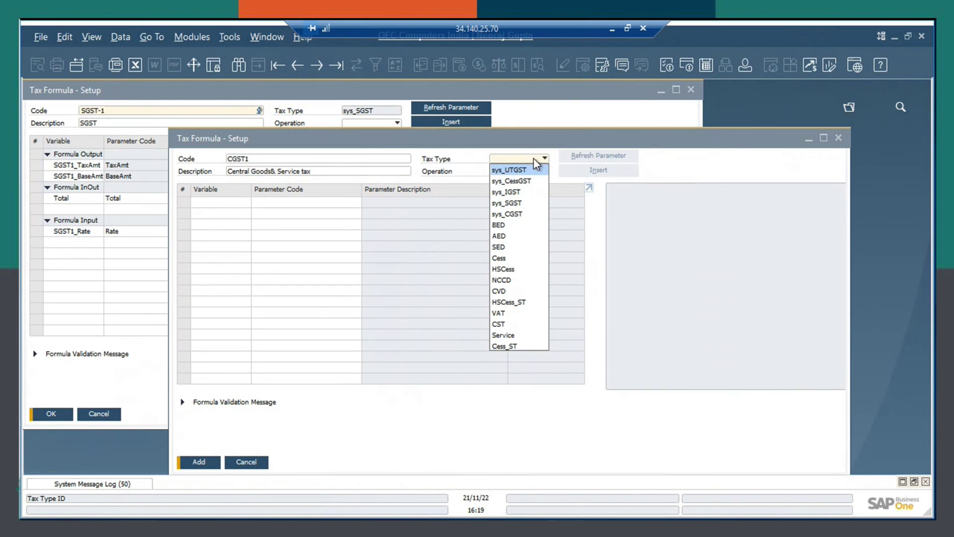
click(517, 214)
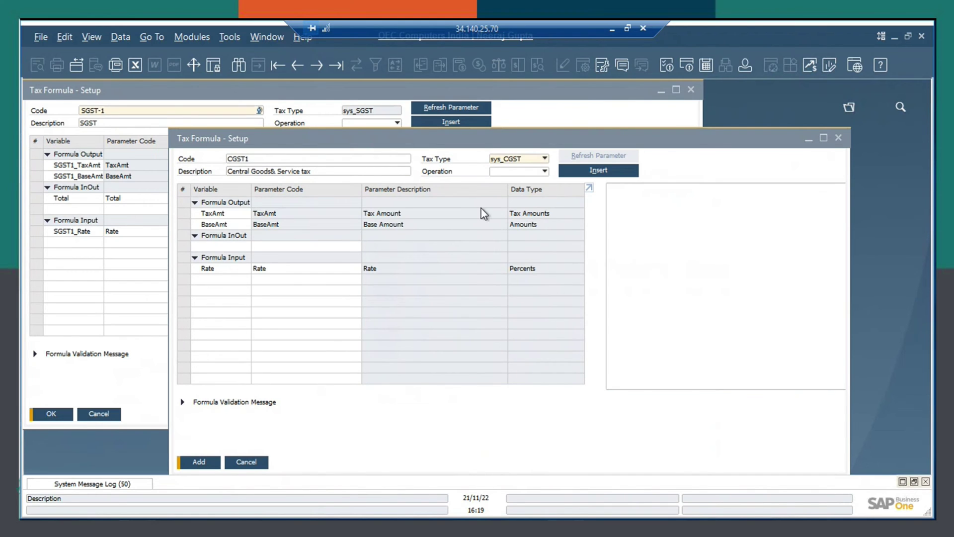
- Rename the Formula Output variables to CGST1_TaxAmt and CGST1_BaseAmt
click(207, 215)
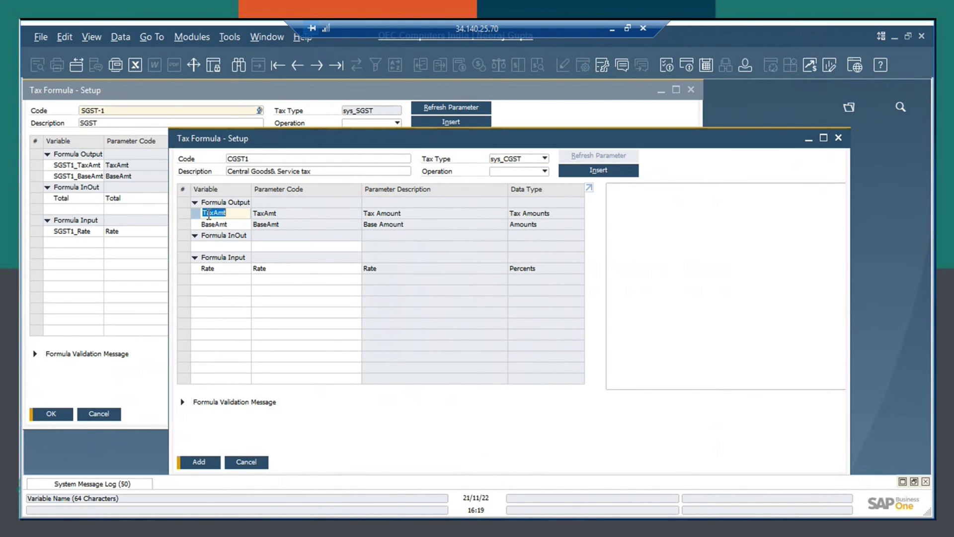
key(End)
key(Home)
text(CGST1_)
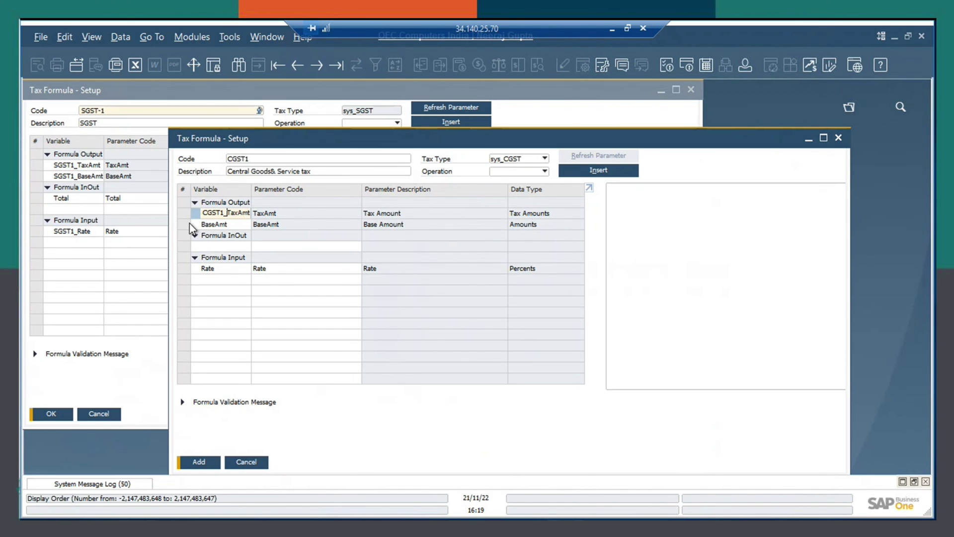
click(205, 225)
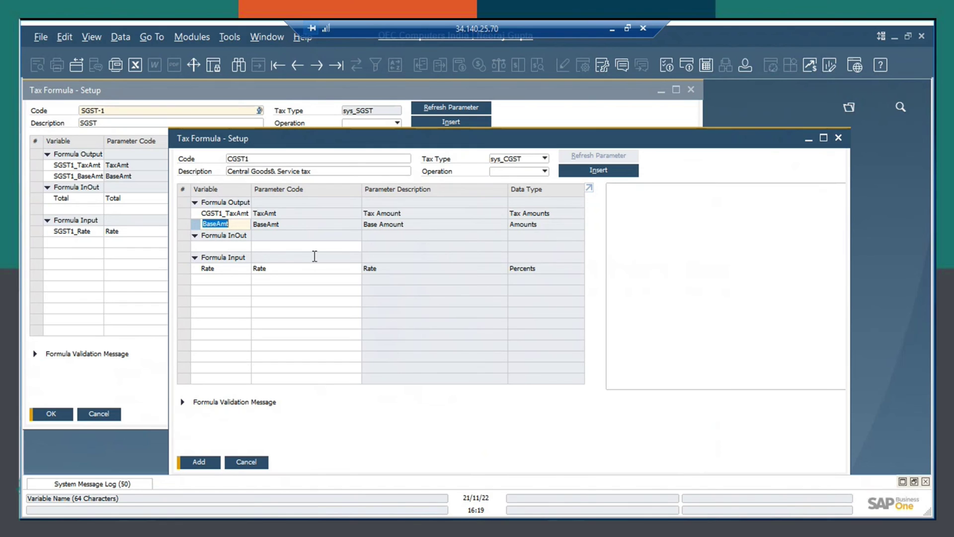
key(Home)
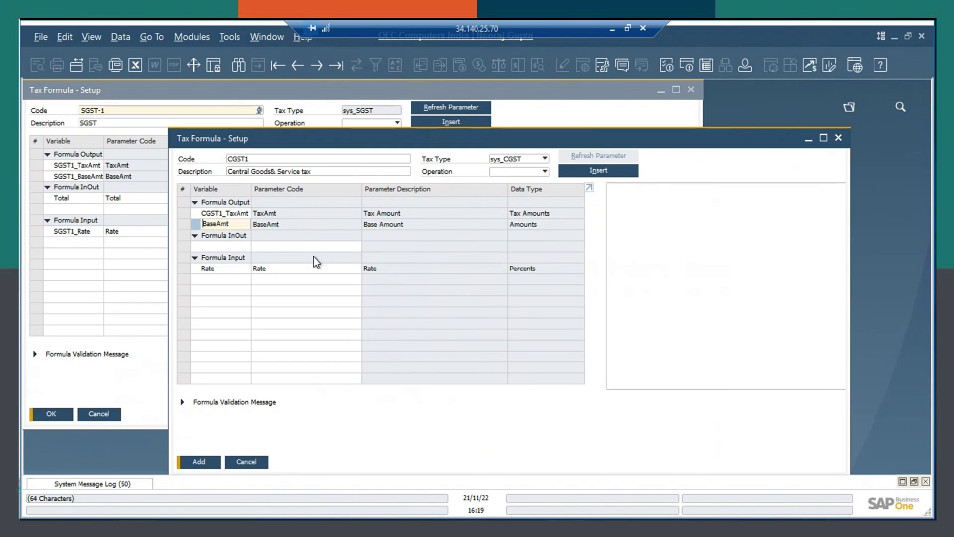
text(CGST1_)
- Add the Formula InOut variable Total with parameter code Total, and rename the Formula Input rate variable to CGST1_Rate
click(219, 244)
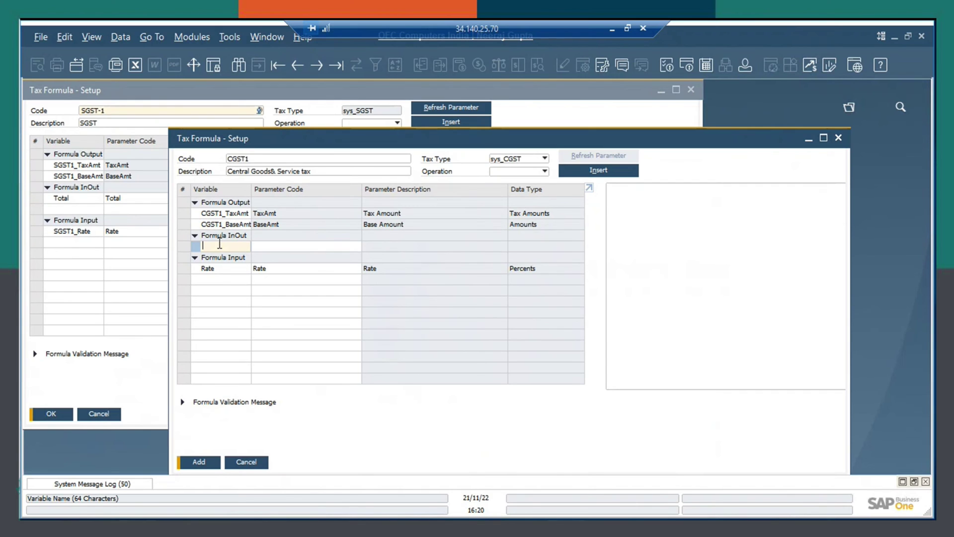
text(Total)
click(306, 245)
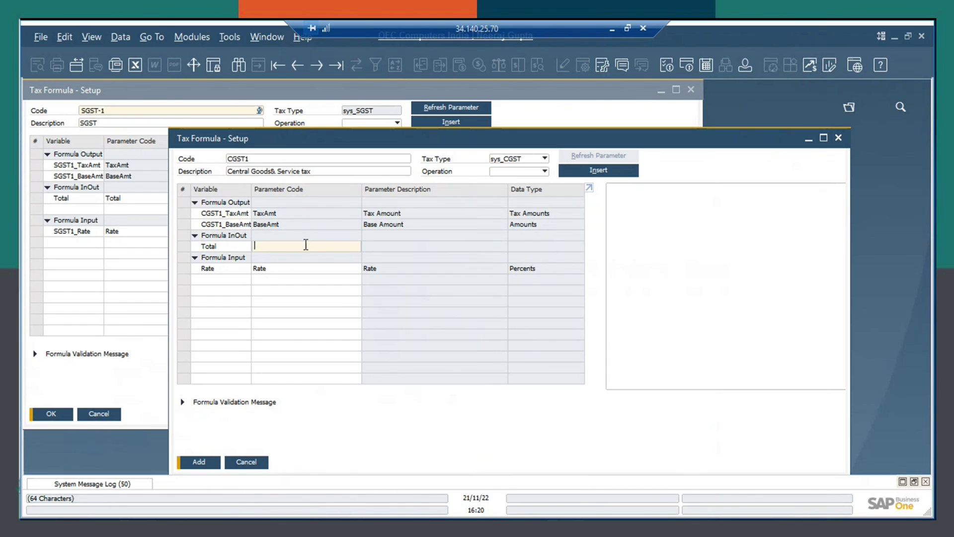
text(Total)
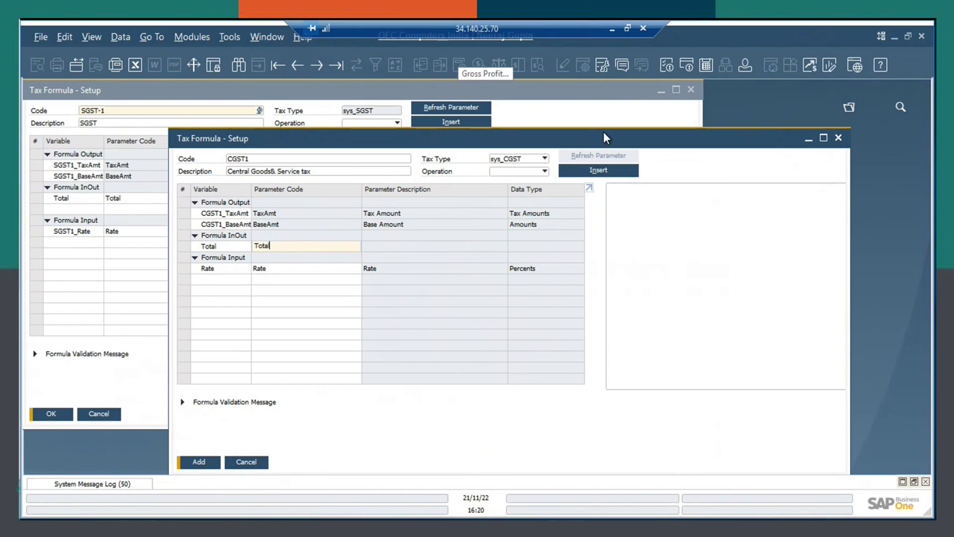
key(Return)
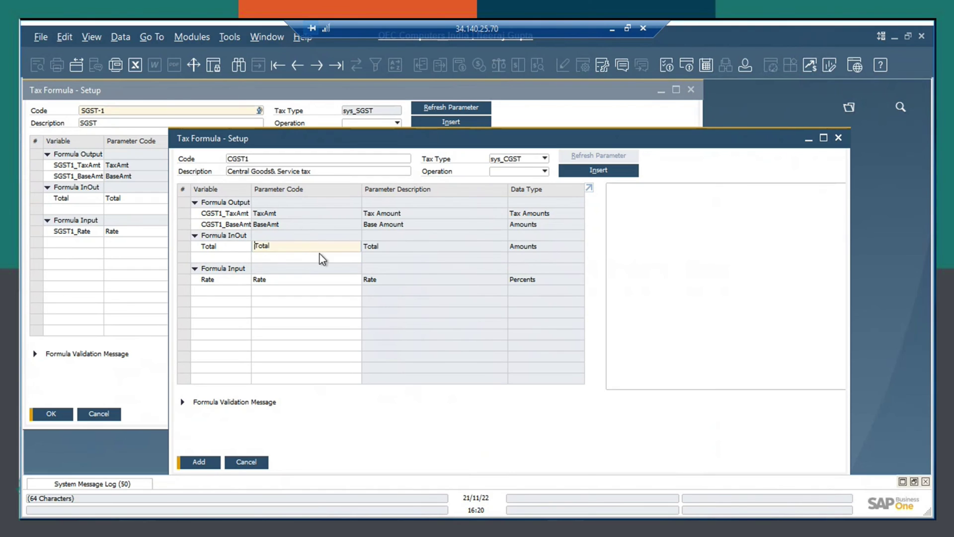
click(199, 283)
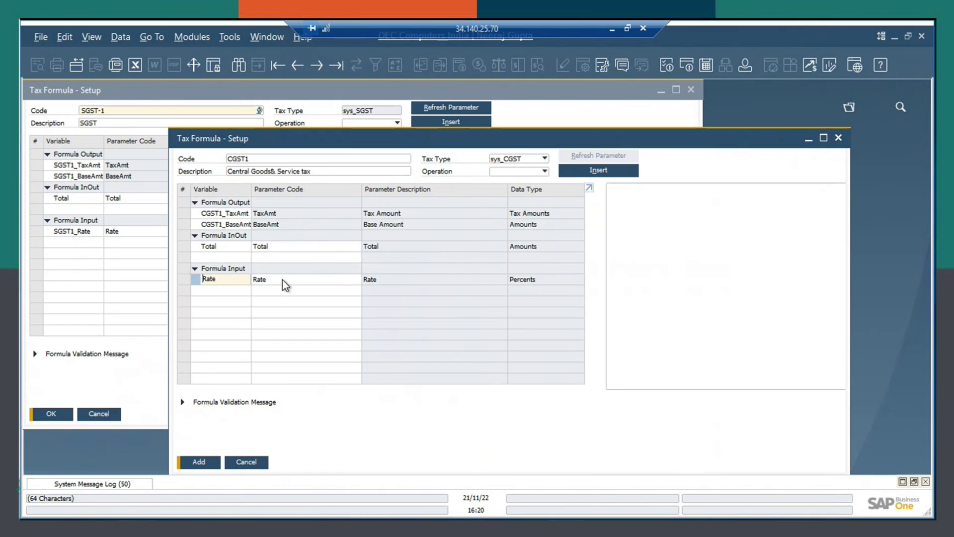
text(CGST1_)
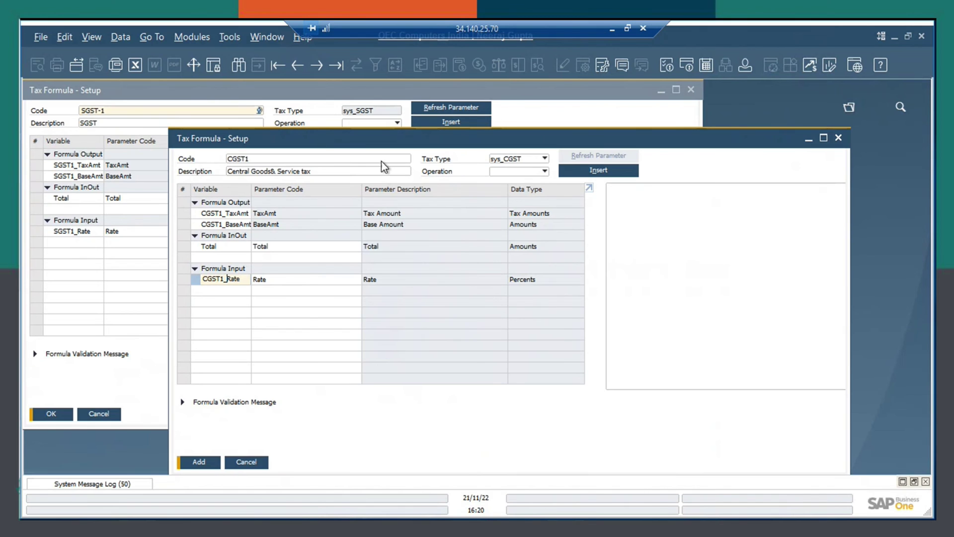
- Write the first line of the CGST1 formula as CGST1_BaseAmt=Total, keeping the SGST-1 formula text in view
drag(320, 144, 303, 181)
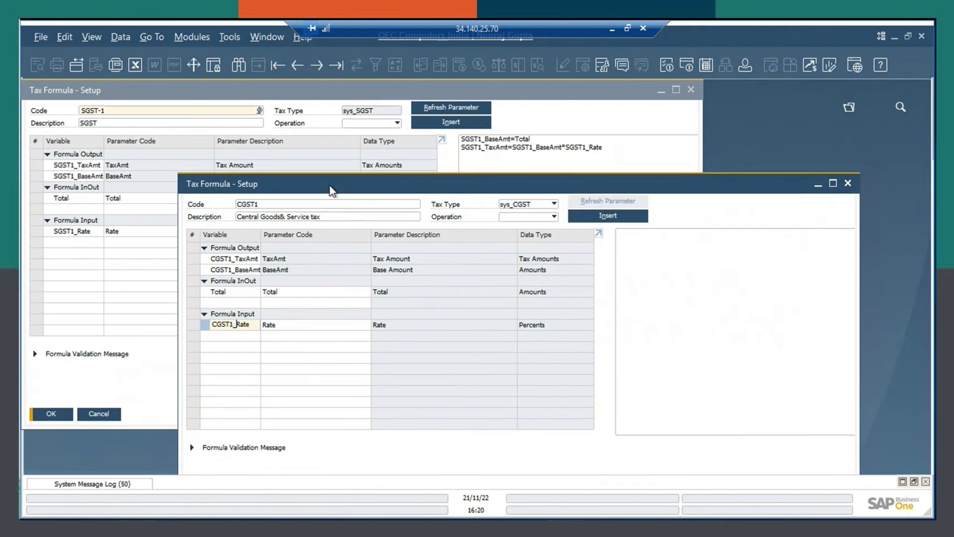
click(631, 242)
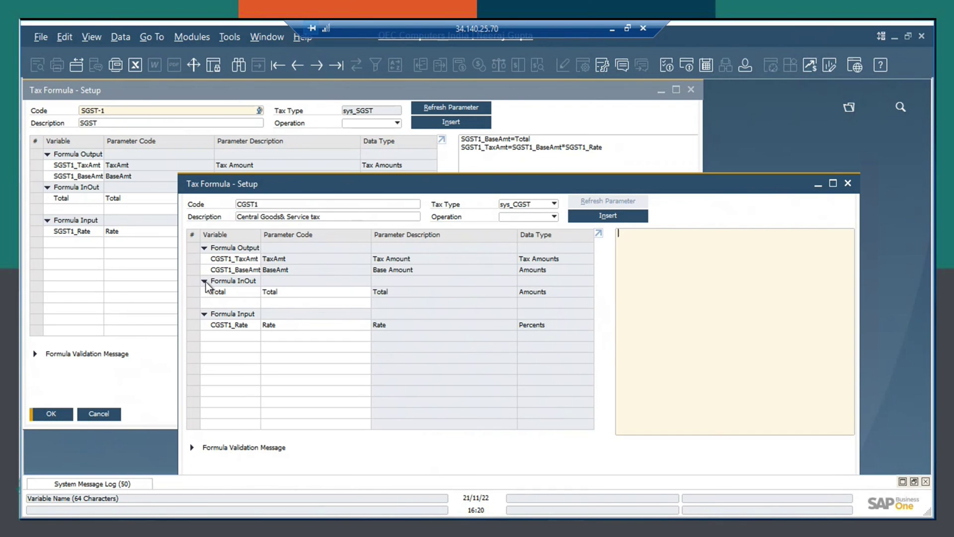
double_click(197, 271)
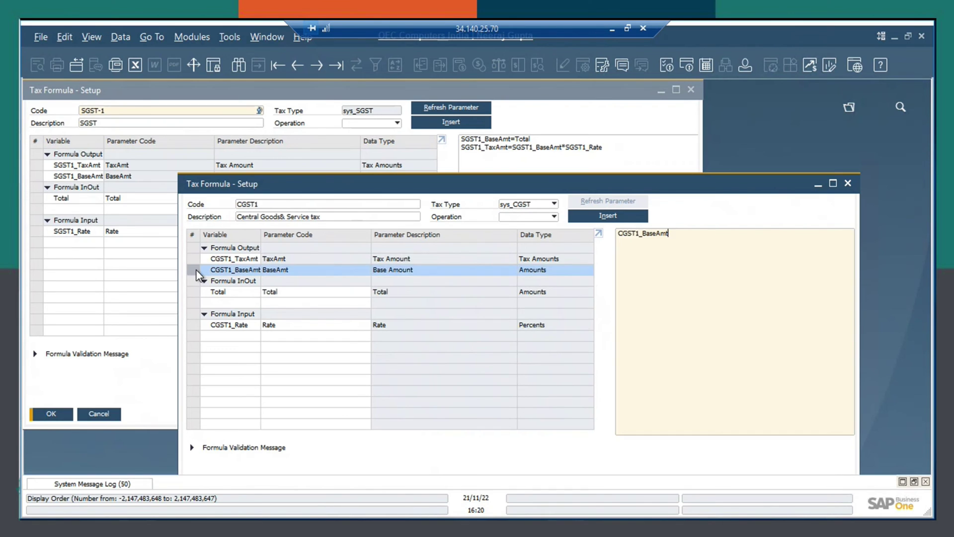
text(=Total)
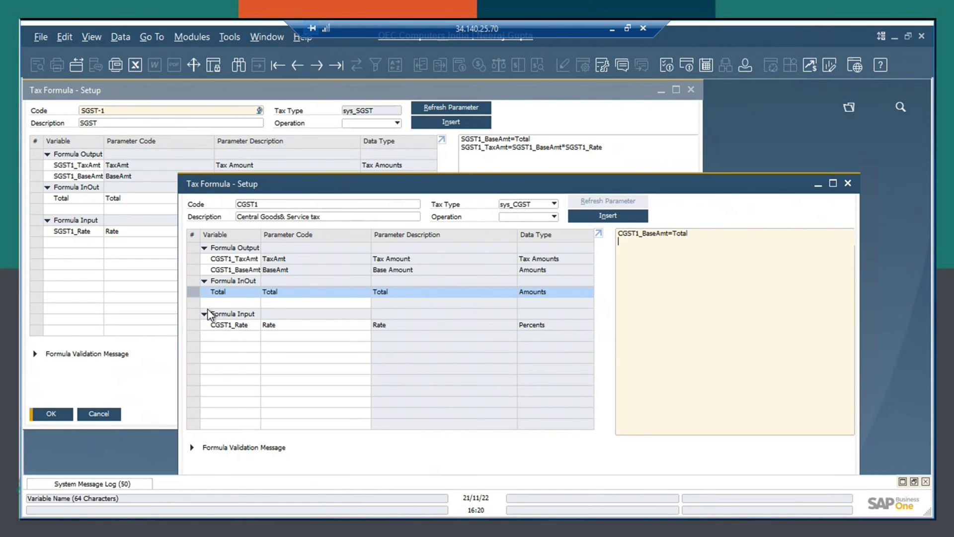
- Write the second line of the CGST1 formula as CGST1_TaxAmt=CGST1_BaseAmt*CGST1_Rate, using the formula's defined variables
double_click(195, 263)
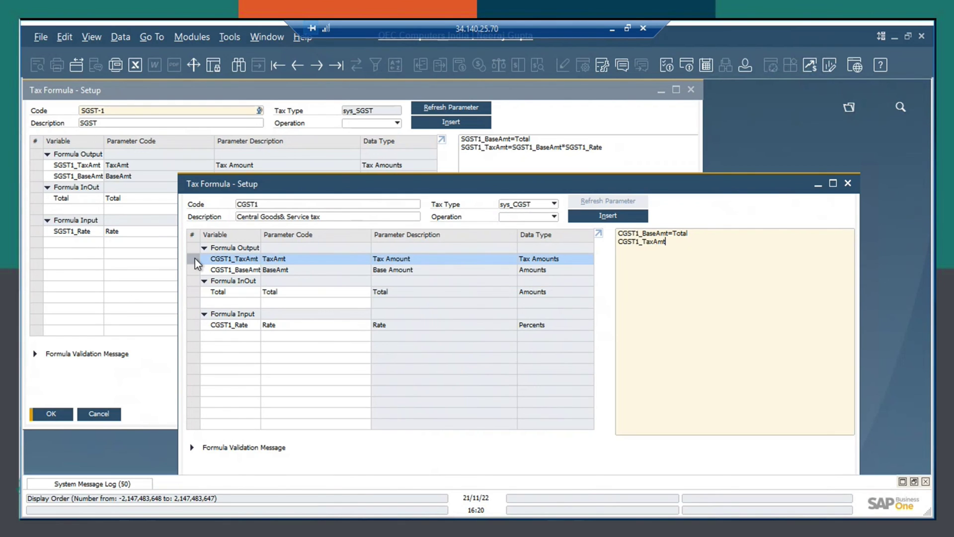
text(=)
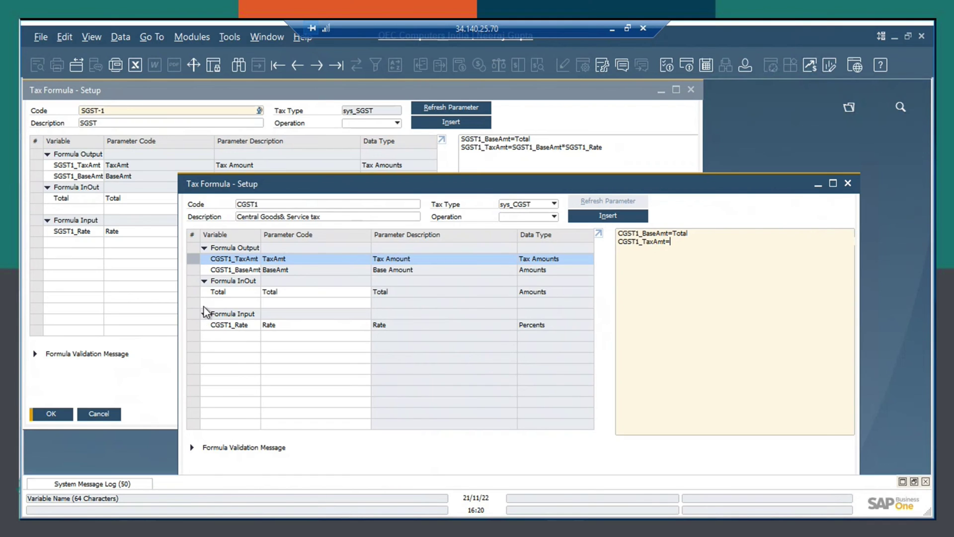
double_click(196, 271)
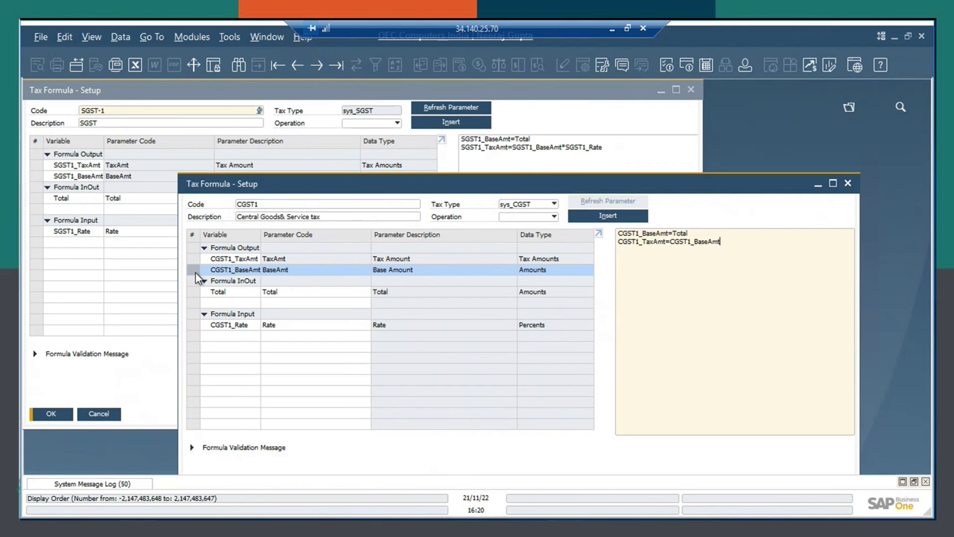
text(*)
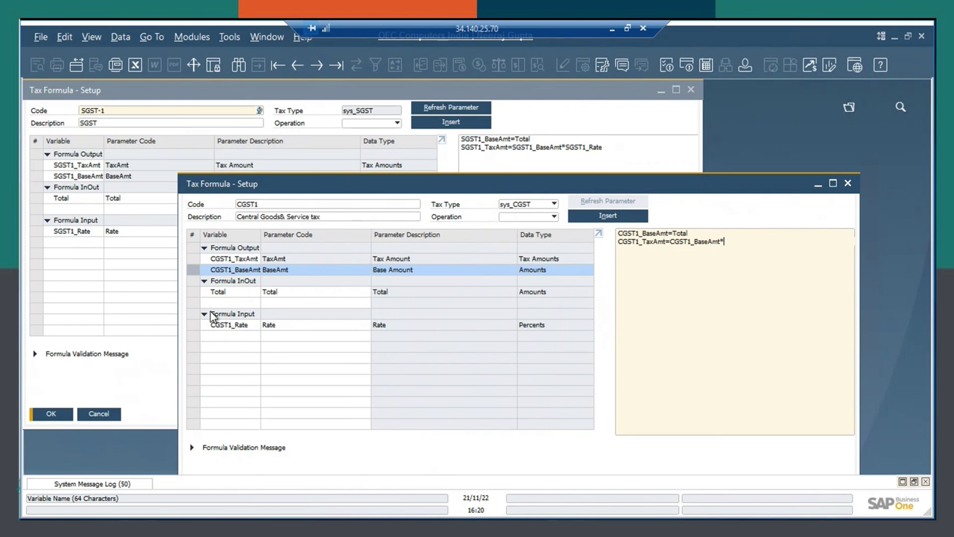
double_click(197, 326)
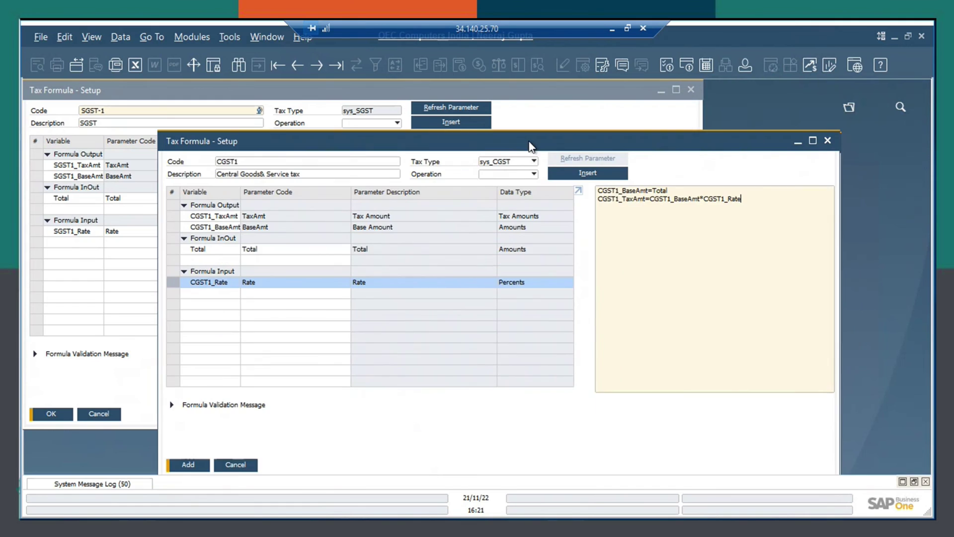
- Add the completed CGST1 tax formula and close both Tax Formula setup windows
click(187, 462)
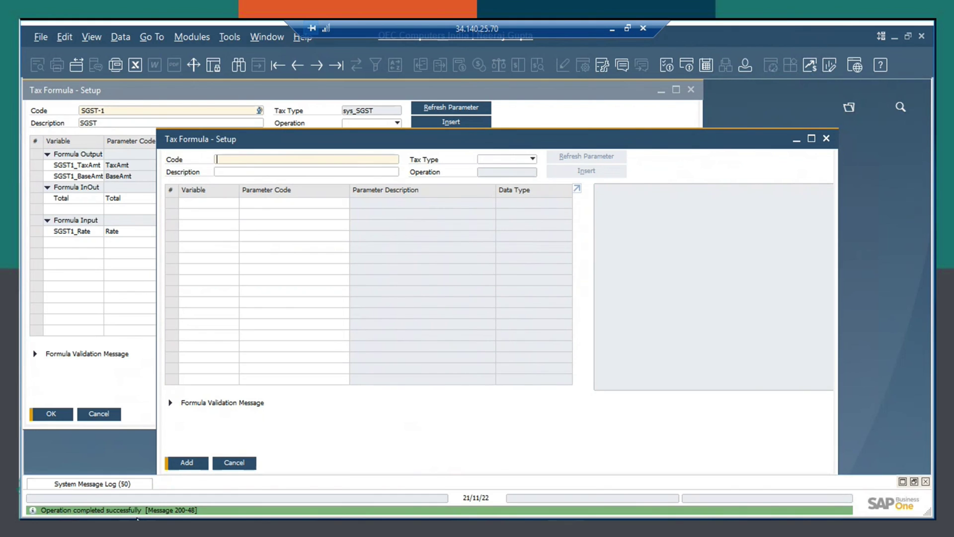
click(827, 139)
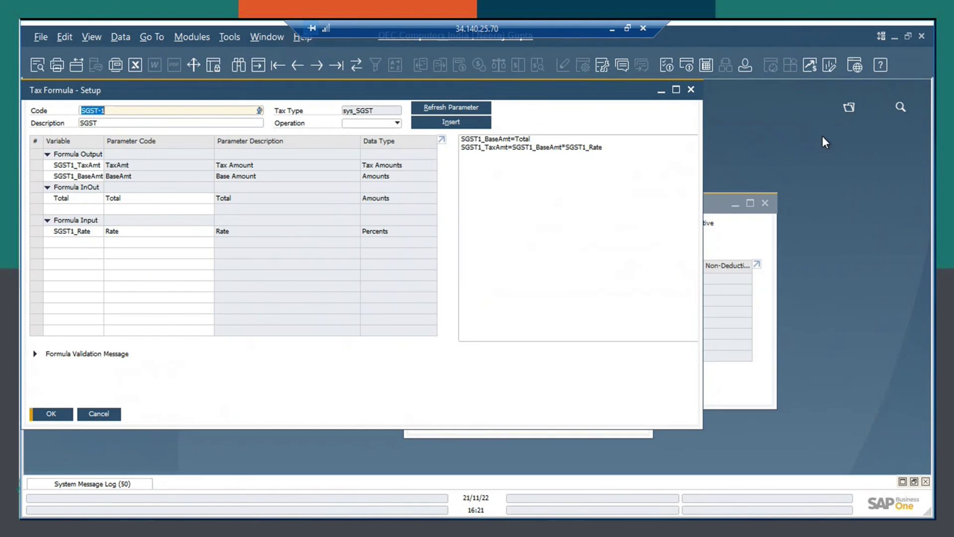
click(691, 90)
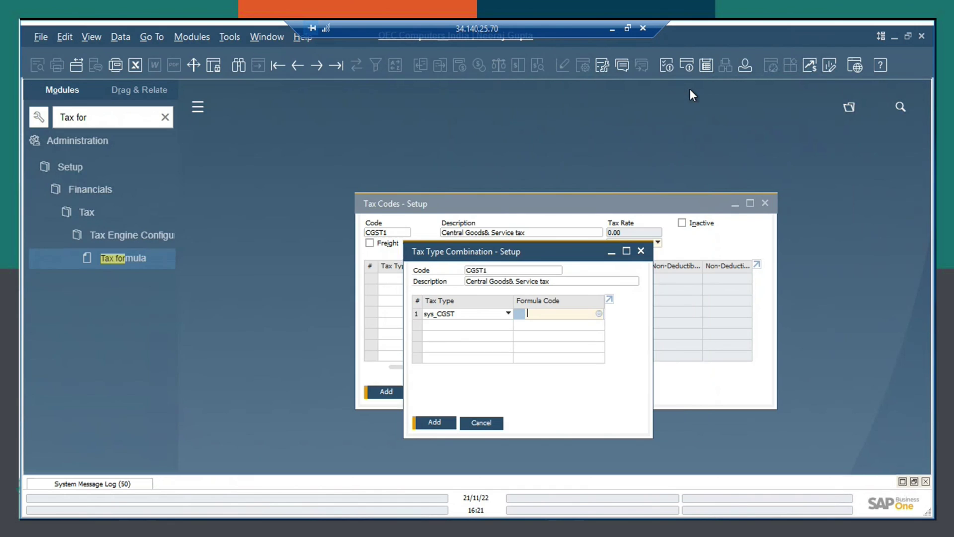
- Assign formula code CGST1 to the sys_CGST row, add the tax type combination, and close its setup window
click(600, 314)
scroll(532, 308, down, 2)
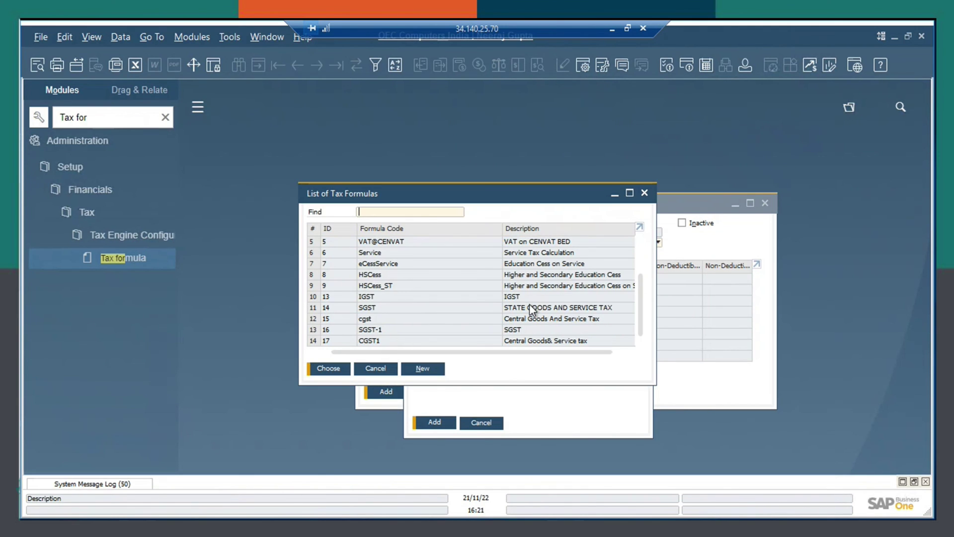
click(393, 341)
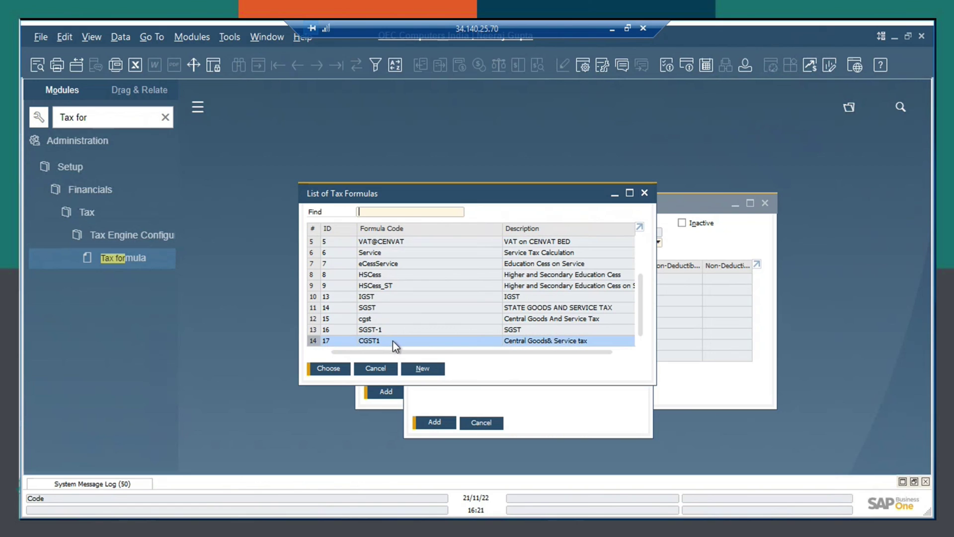
click(327, 370)
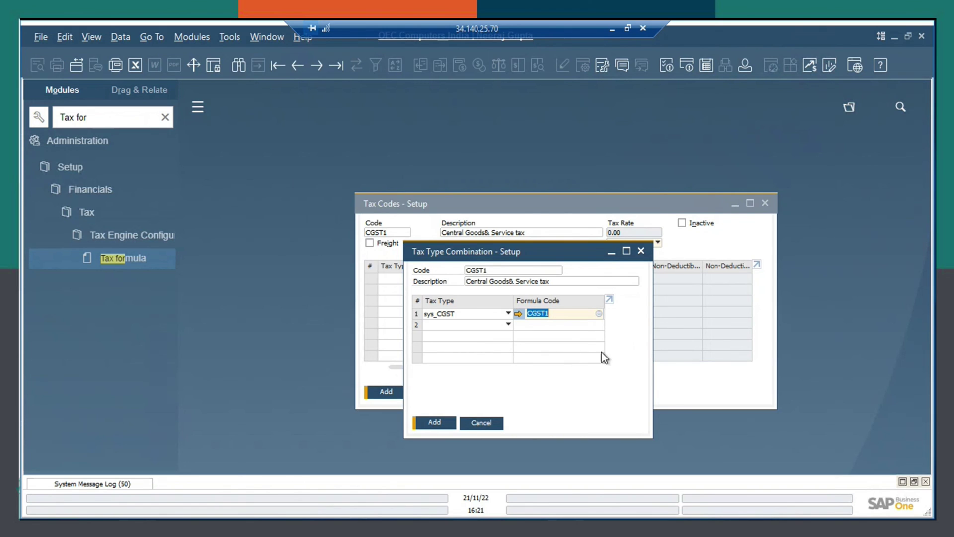
click(435, 422)
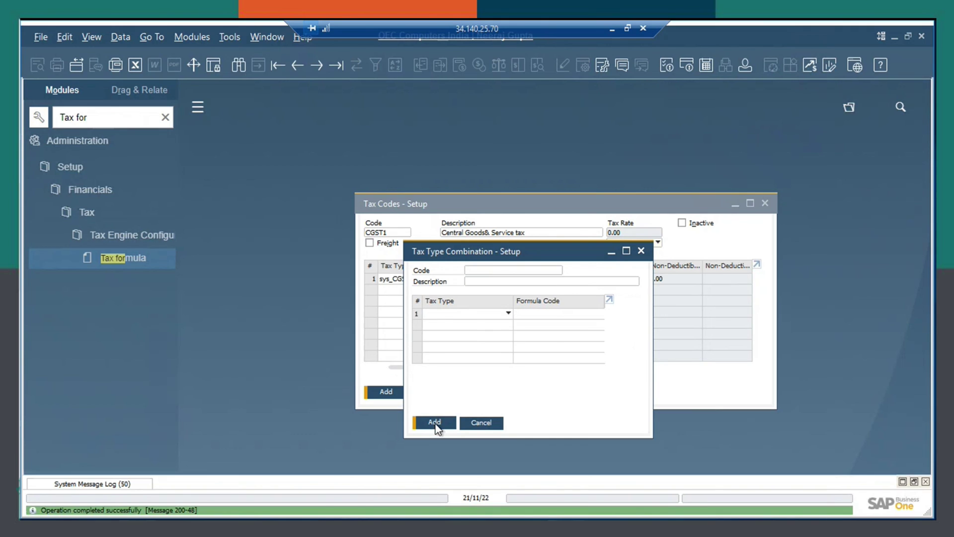
click(641, 252)
- Set the sys_CGST row's code to cgst, add the CGST1 tax code, and close the Tax Codes setup
click(456, 279)
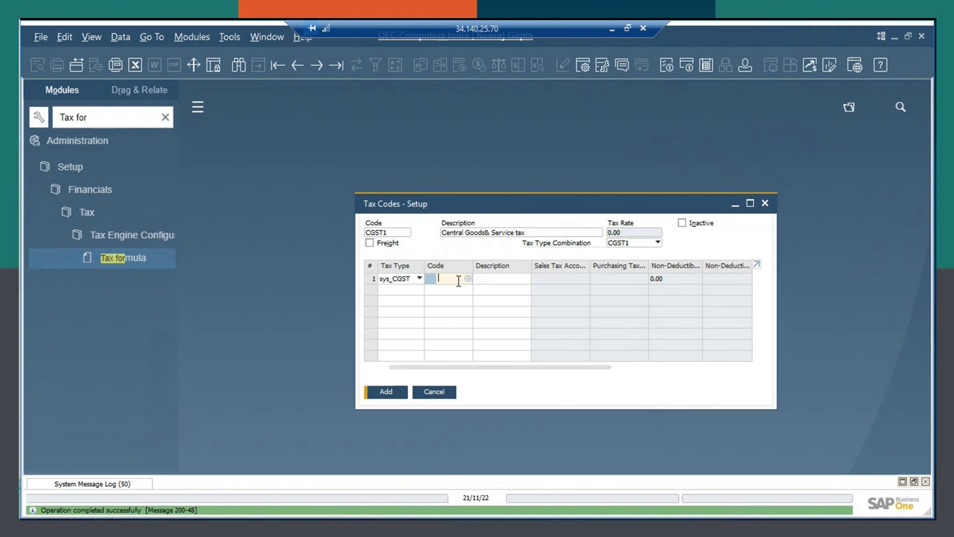
click(466, 280)
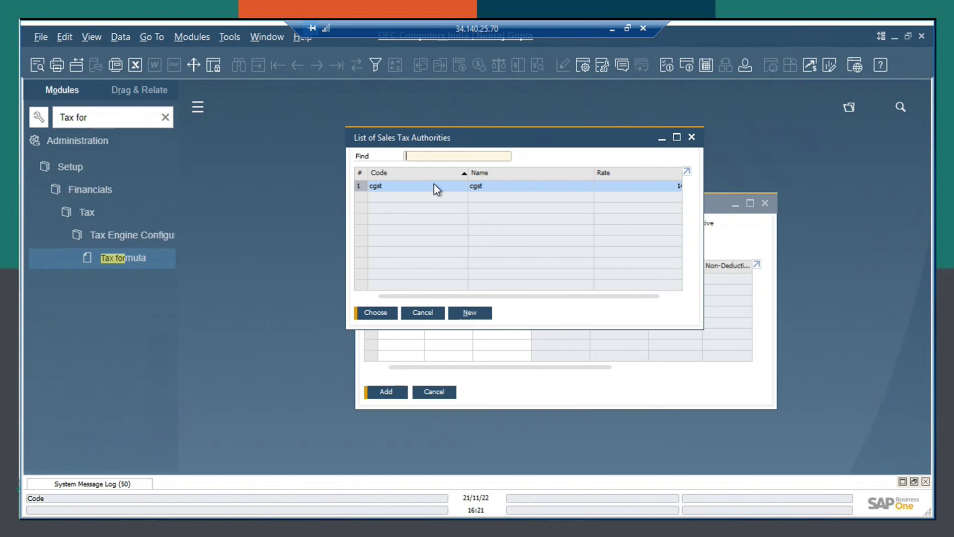
click(374, 313)
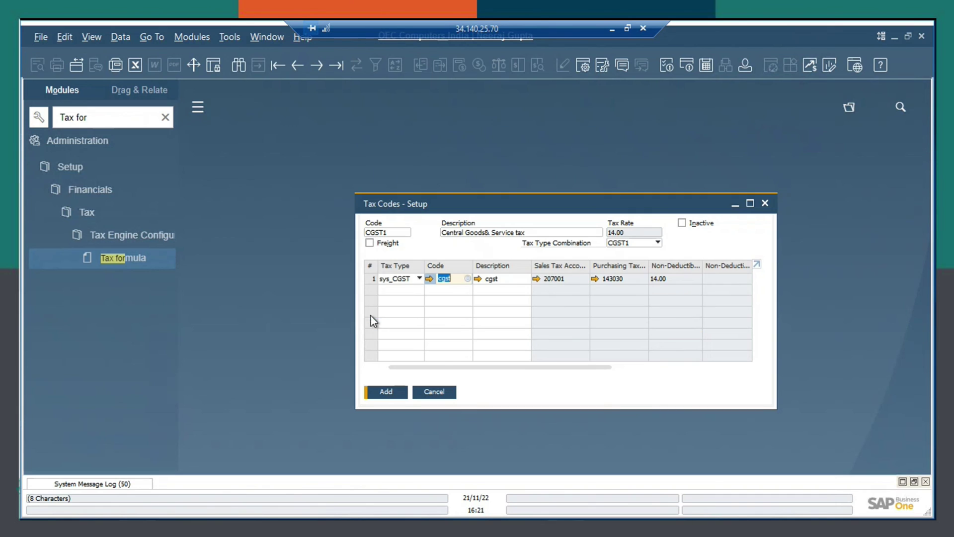
click(386, 392)
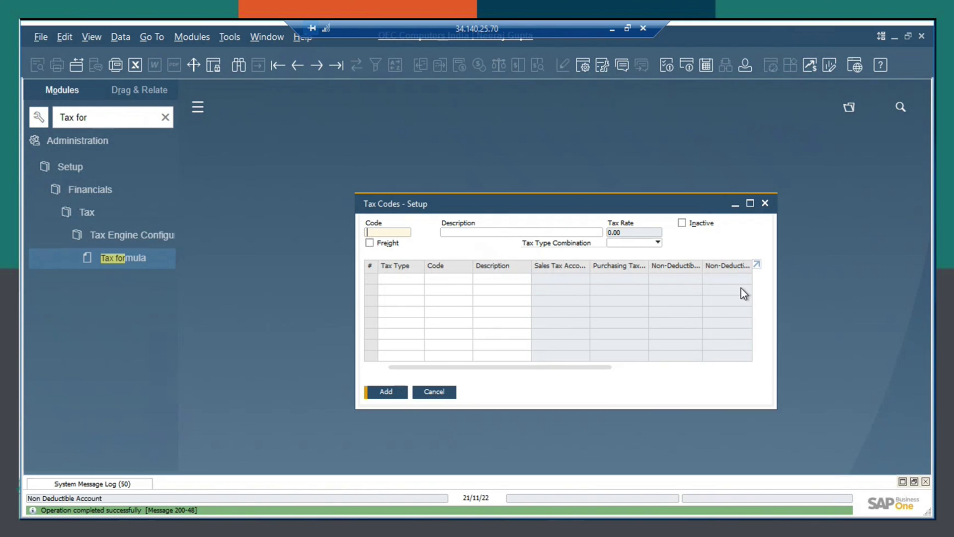
click(766, 204)
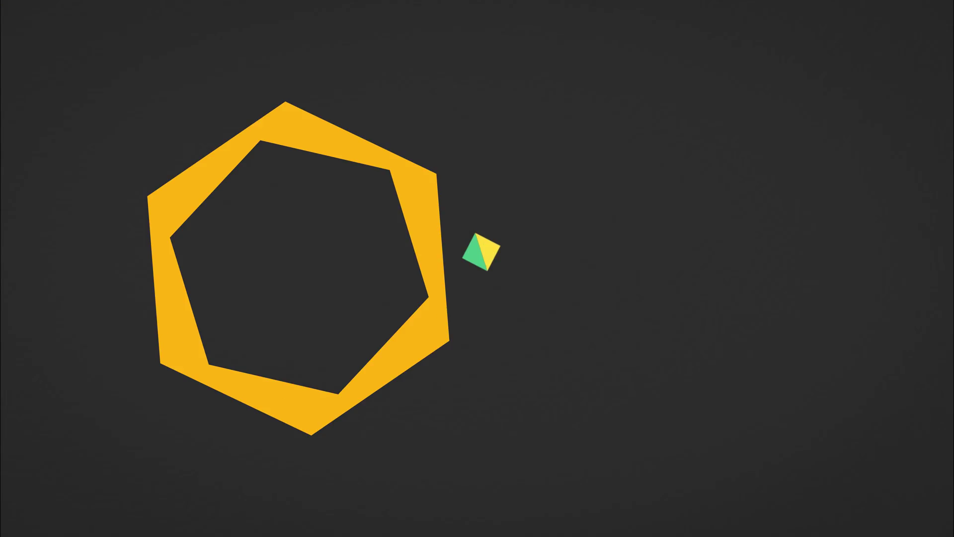